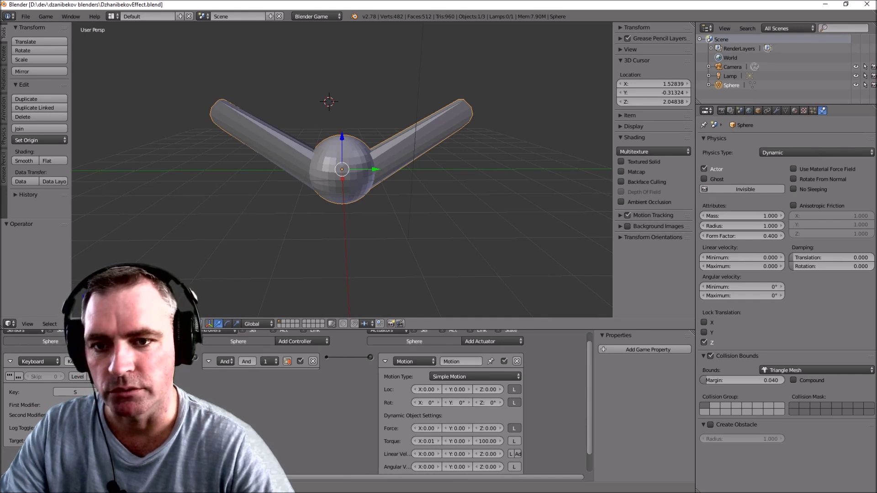
# Place the 3D cursor in the viewport just below and right of the V-shaped object.
pyautogui.click(394, 228)
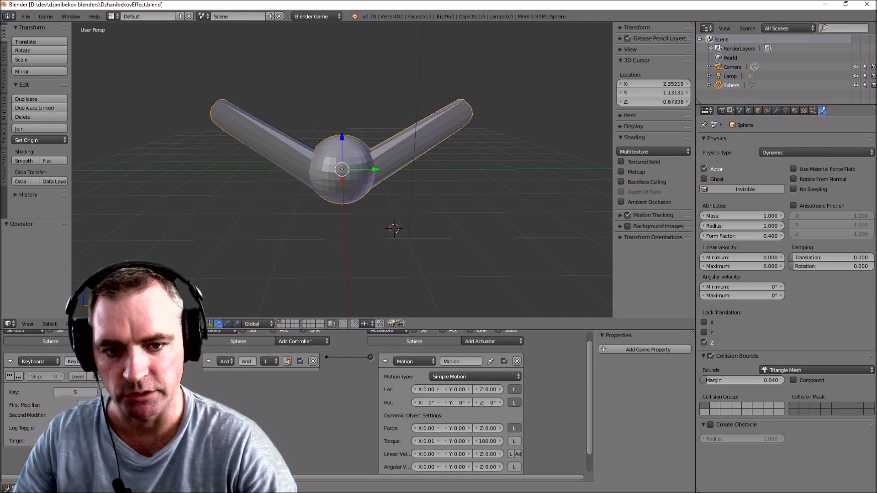
pyautogui.press('p')
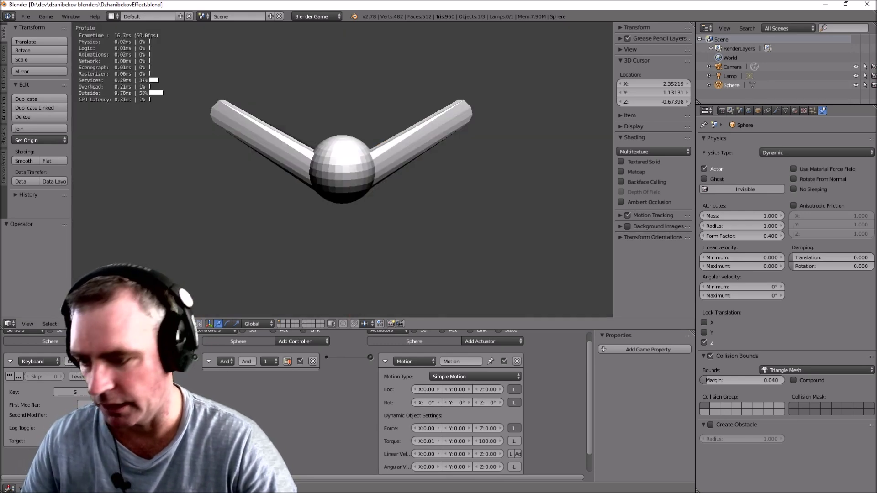
pyautogui.press('s')
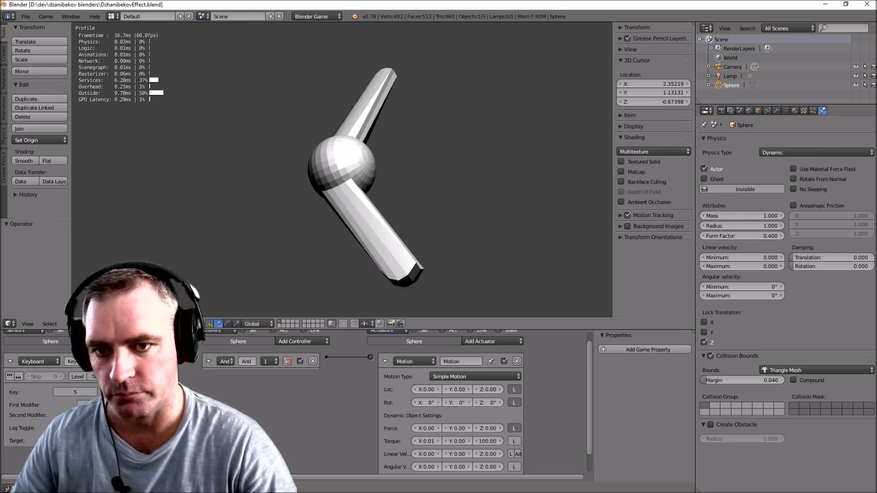
pyautogui.press('Escape')
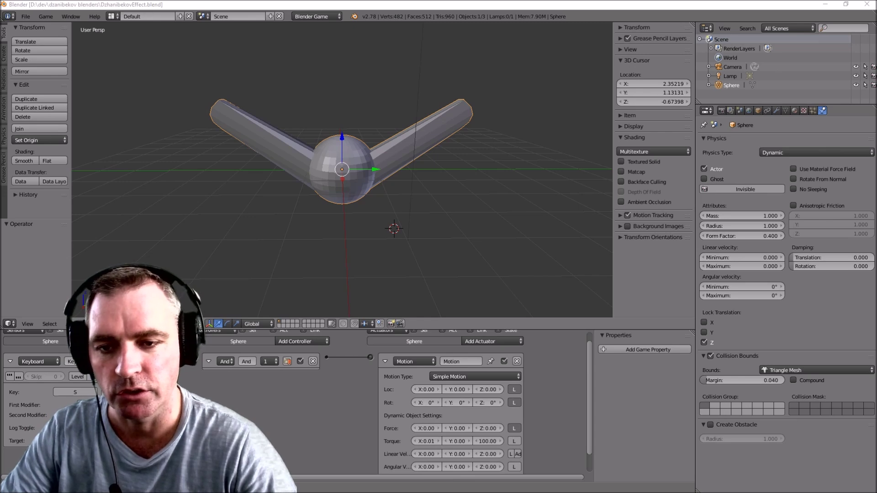
# Bring up the maximized EGM96 Earth project and orbit past Antarctica, Australia and the Pacific.
pyautogui.hotkey('alt', 'Tab')
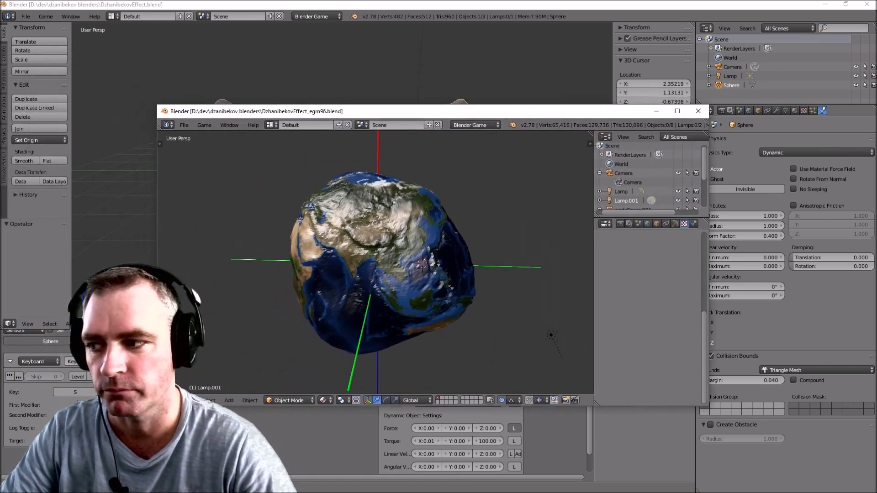
pyautogui.press('super+Up')
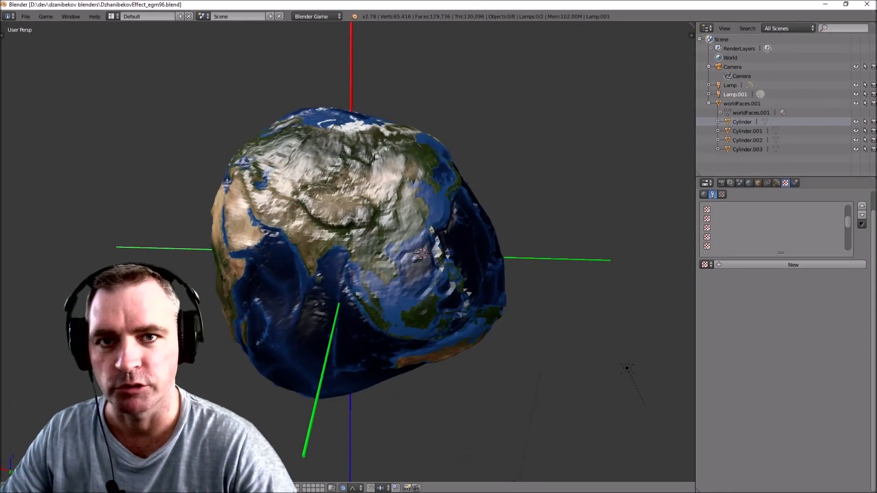
pyautogui.scroll(3, 351, 254)
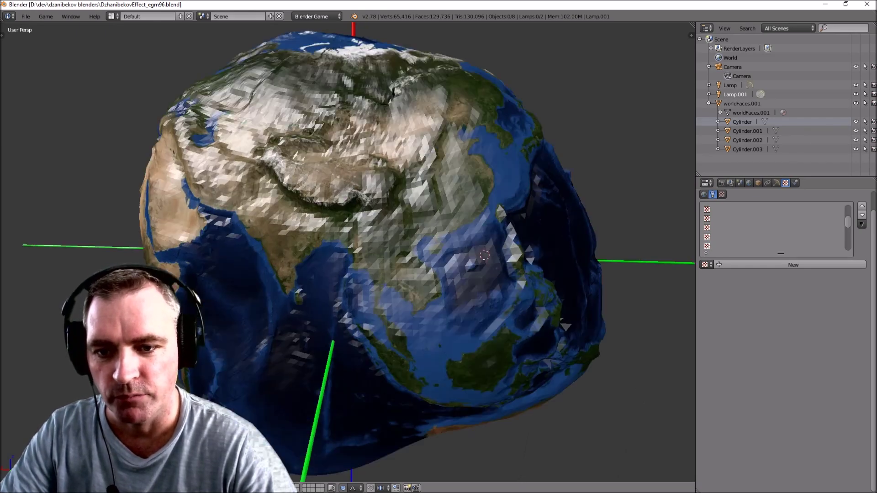
pyautogui.scroll(-2, 350, 254)
pyautogui.scroll(-2, 351, 253)
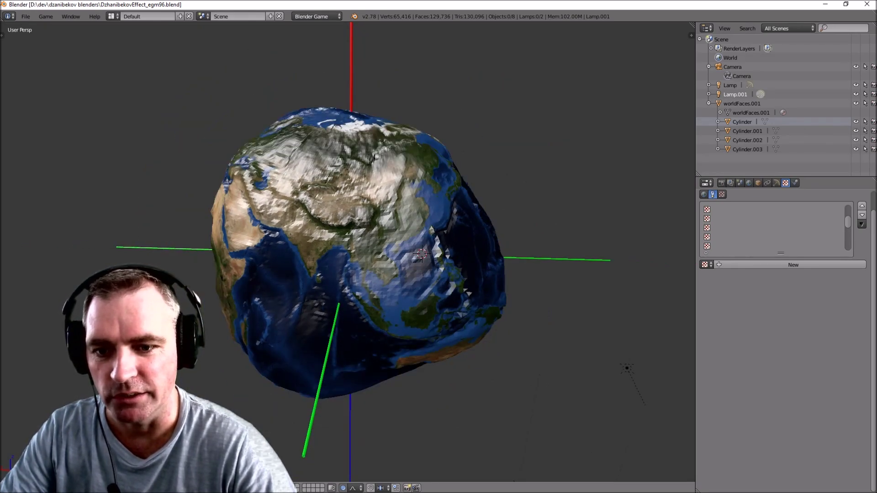
pyautogui.moveTo(351, 254)
pyautogui.mouseDown(button='middle')
pyautogui.moveTo(411, 205)
pyautogui.moveTo(466, 227)
pyautogui.mouseUp(button='middle')
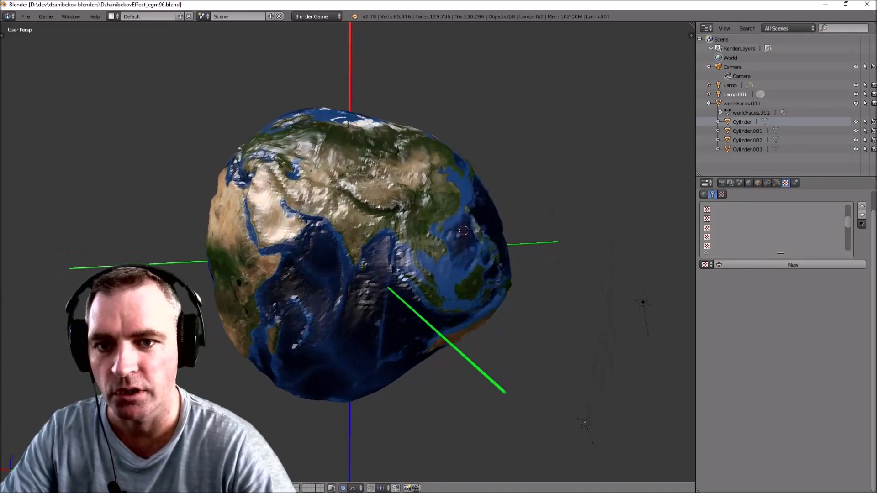
pyautogui.moveTo(464, 232); pyautogui.dragTo(295, 191, button='middle')
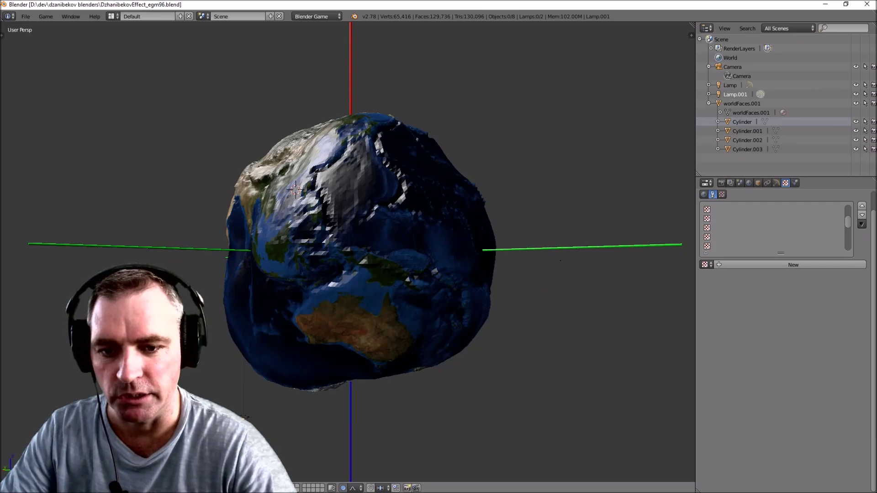
pyautogui.moveTo(296, 190)
pyautogui.mouseDown(button='middle')
pyautogui.moveTo(347, 199)
pyautogui.moveTo(222, 213)
pyautogui.moveTo(326, 187)
pyautogui.mouseUp(button='middle')
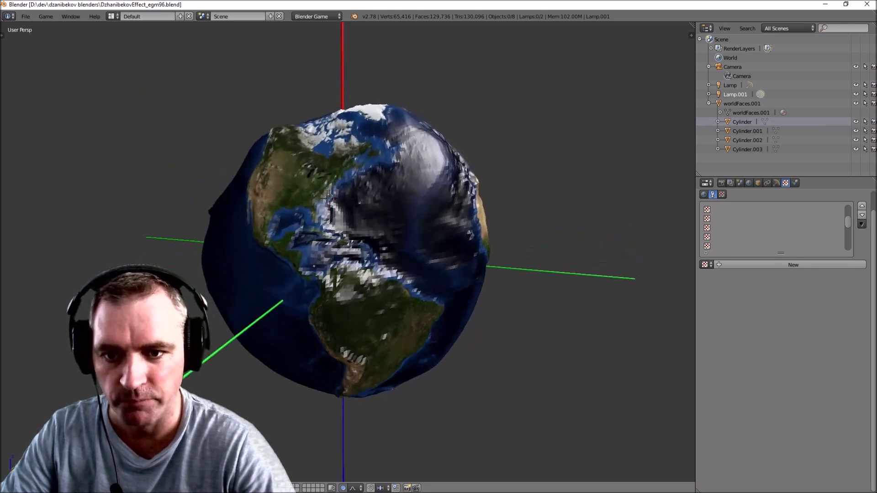
pyautogui.scroll(-2, 344, 254)
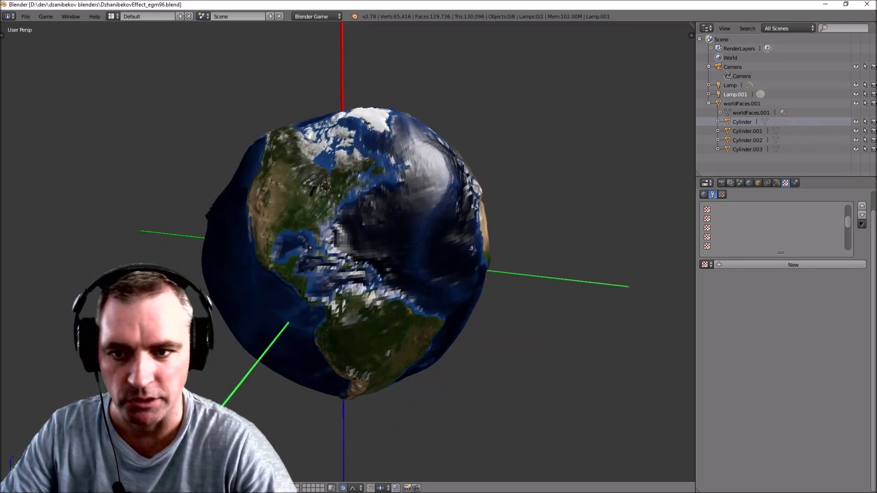
pyautogui.scroll(1, 344, 253)
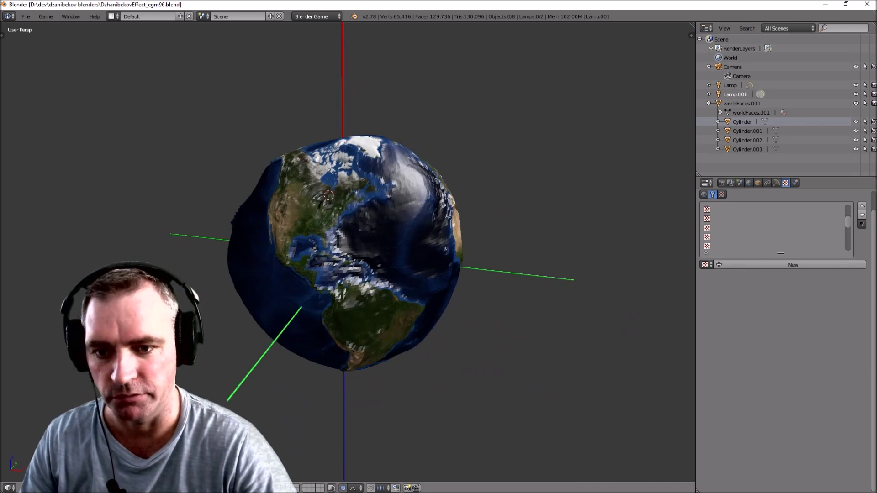
pyautogui.scroll(2, 344, 254)
pyautogui.scroll(-2, 344, 254)
# Orbit the globe over Africa, the Americas, Asia and the south, ending in Right view.
pyautogui.moveTo(345, 254); pyautogui.dragTo(296, 288, button='middle')
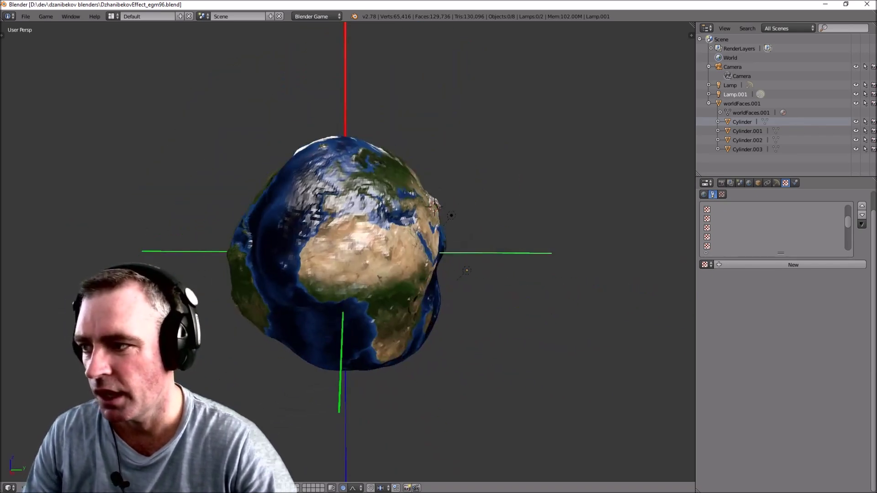
pyautogui.moveTo(317, 221); pyautogui.dragTo(459, 218, button='middle')
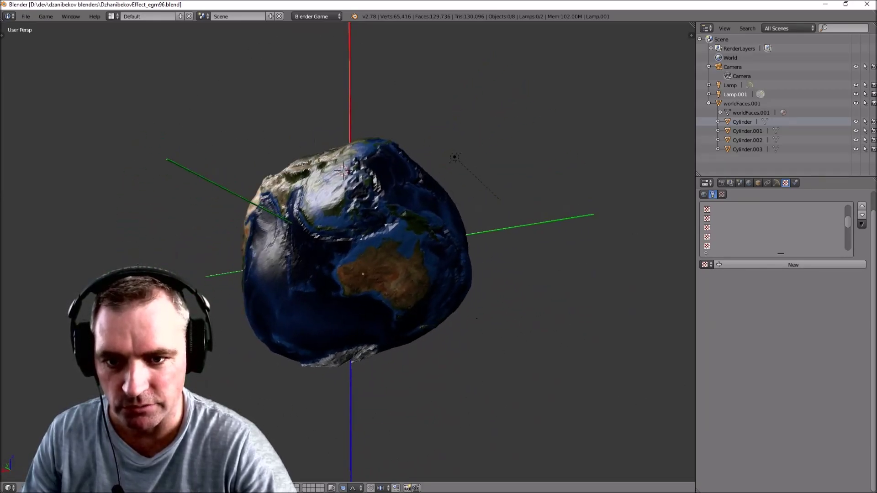
pyautogui.moveTo(348, 254); pyautogui.dragTo(418, 236, button='middle')
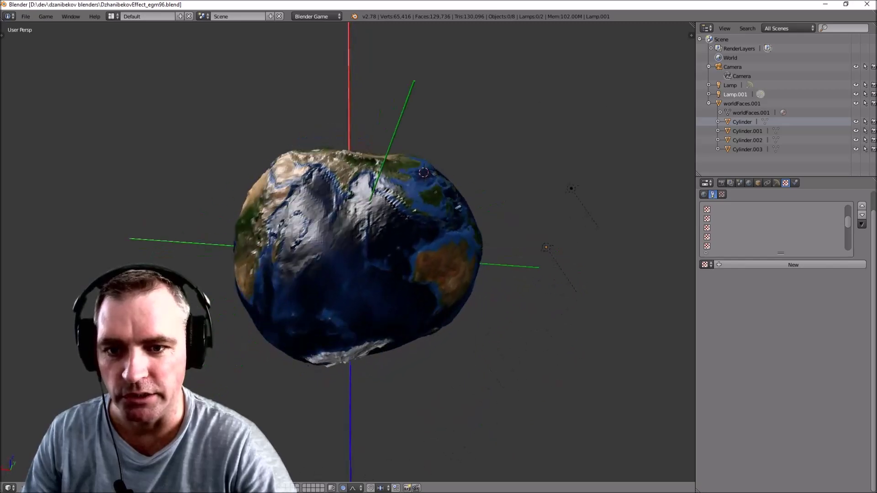
pyautogui.moveTo(357, 254); pyautogui.dragTo(363, 172, button='middle')
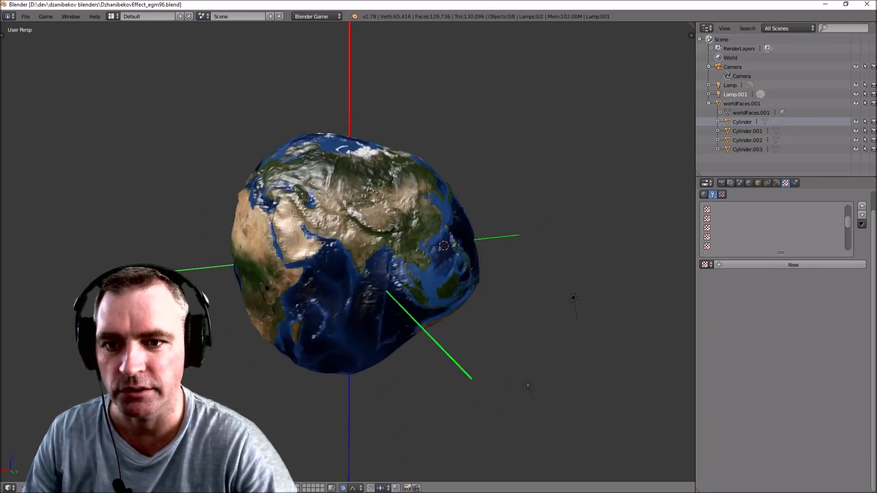
pyautogui.moveTo(349, 253)
pyautogui.mouseDown(button='middle')
pyautogui.moveTo(360, 302)
pyautogui.moveTo(363, 226)
pyautogui.mouseUp(button='middle')
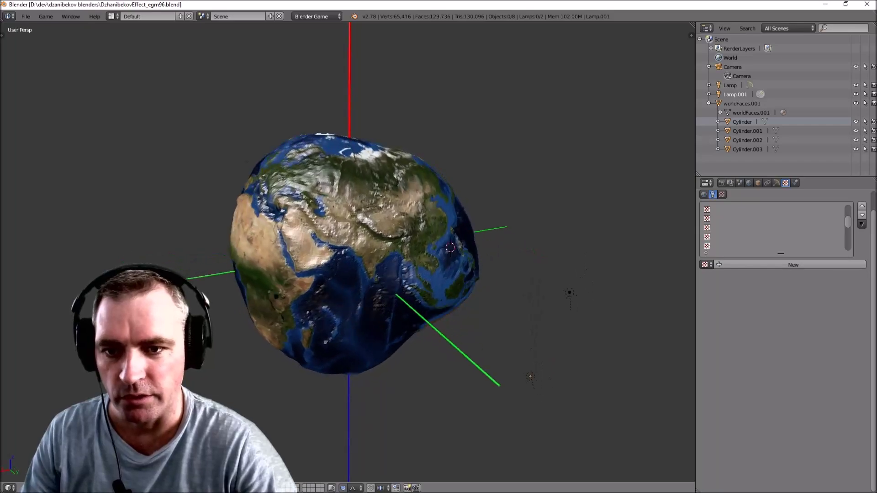
pyautogui.scroll(4, 356, 255)
pyautogui.scroll(-2, 356, 254)
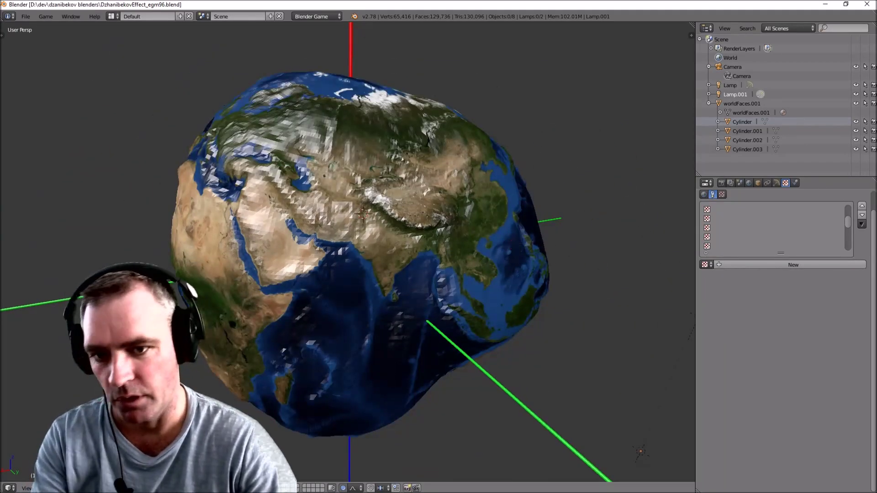
pyautogui.press('KP_3')
pyautogui.scroll(-4, 346, 254)
pyautogui.scroll(3, 347, 254)
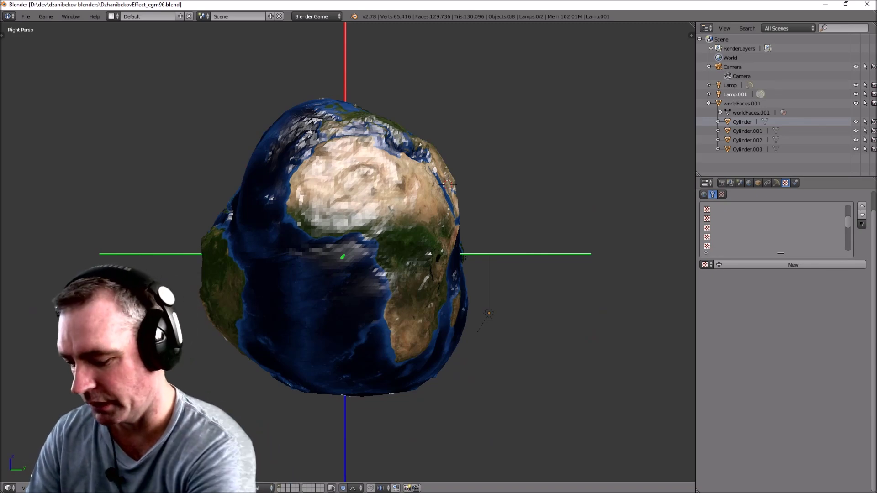
# Run the game engine with P so the Earth globe spins.
pyautogui.press('p')
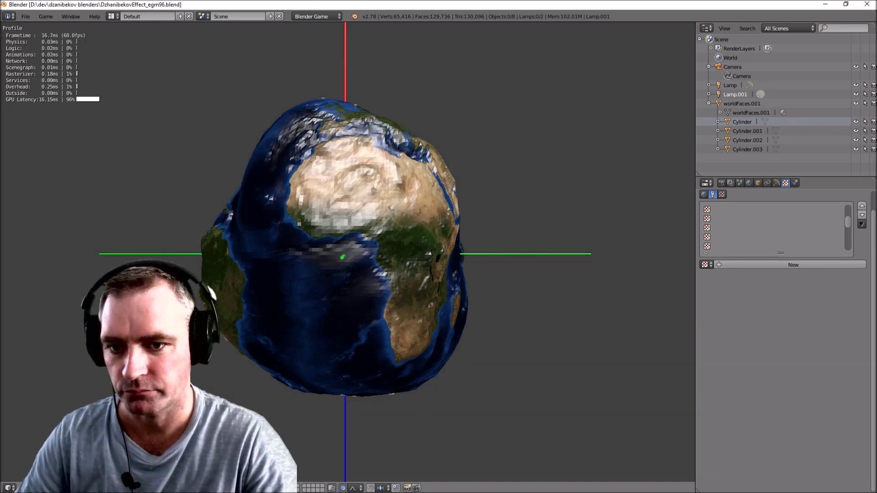